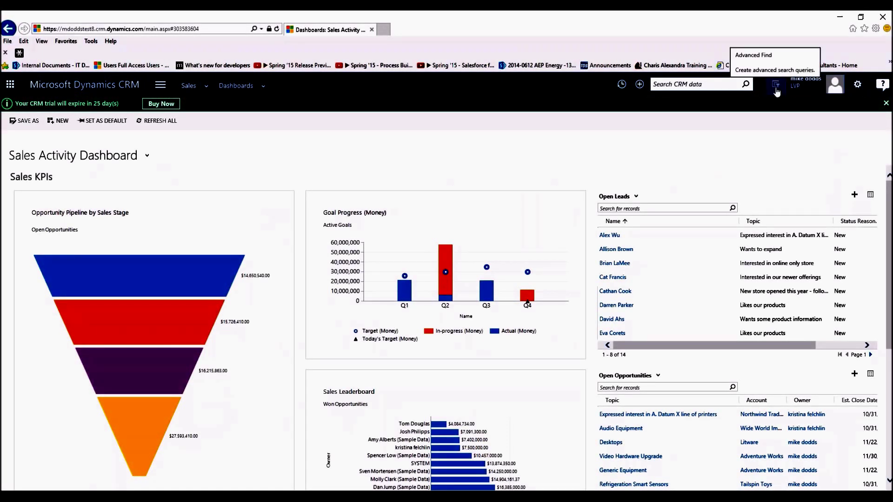
Open Advanced Find to reach the personal Opportunities saved views.
left_click(775, 88)
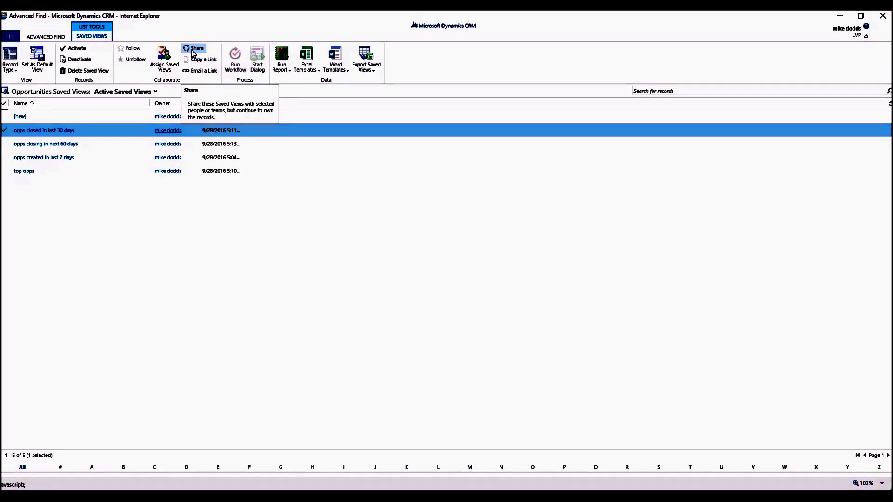
Share the saved view, look up Users by name and add the found user to the selection.
left_click(193, 49)
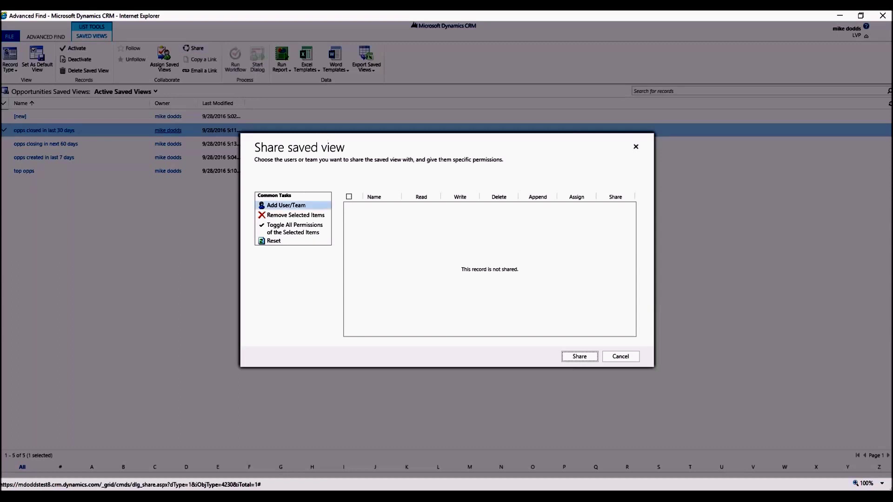
left_click(289, 205)
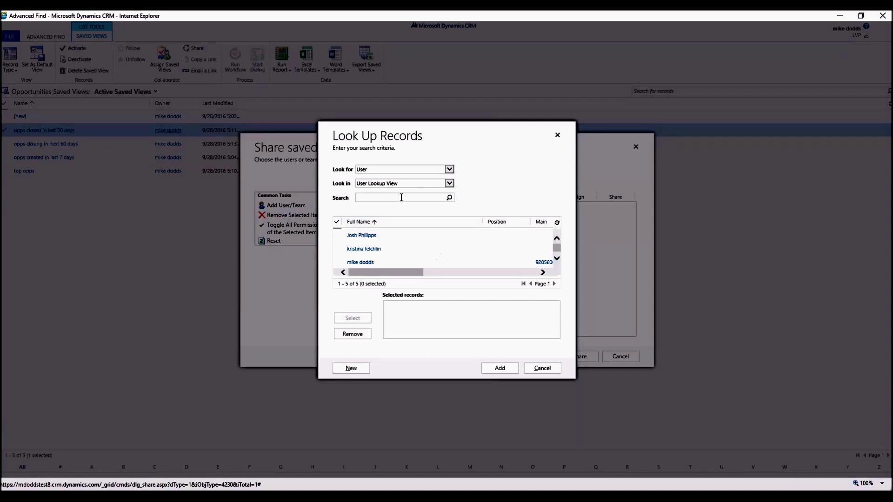
left_click(389, 170)
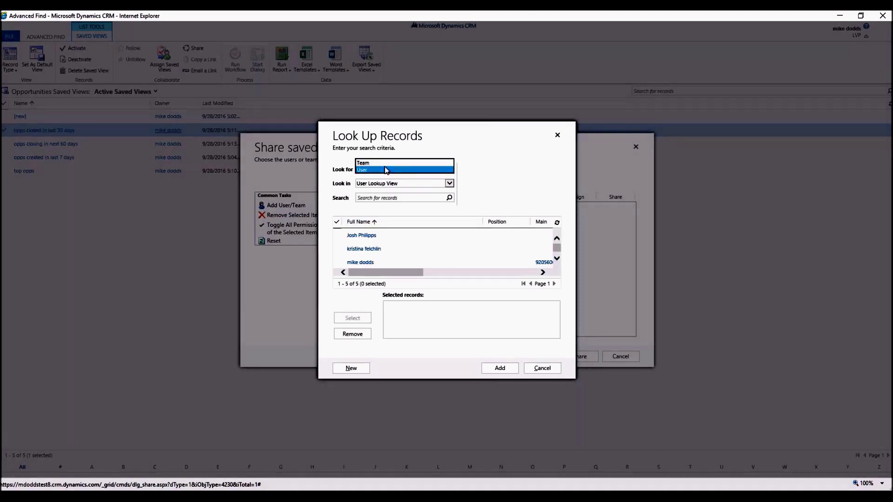
left_click(381, 167)
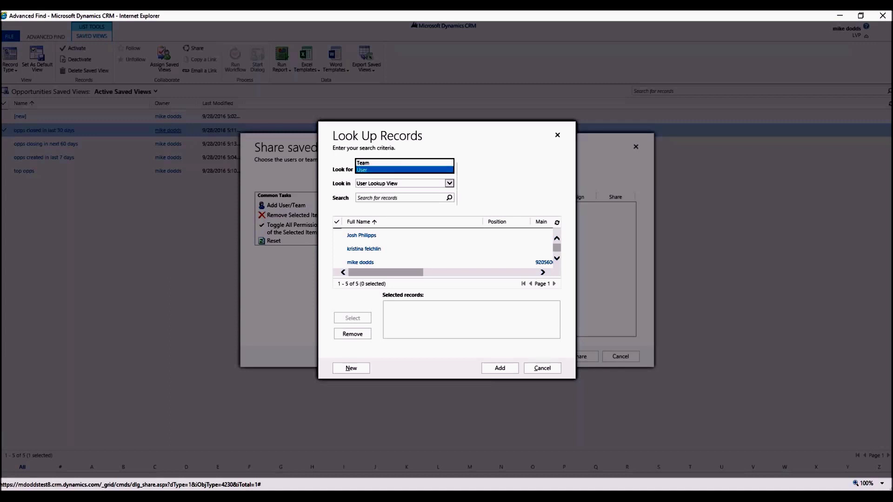
left_click(380, 200)
type("kristina")
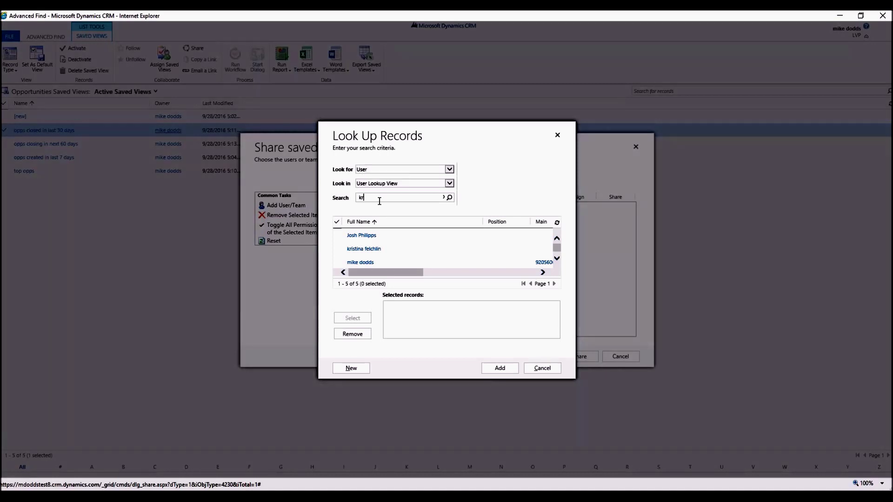
key("Return")
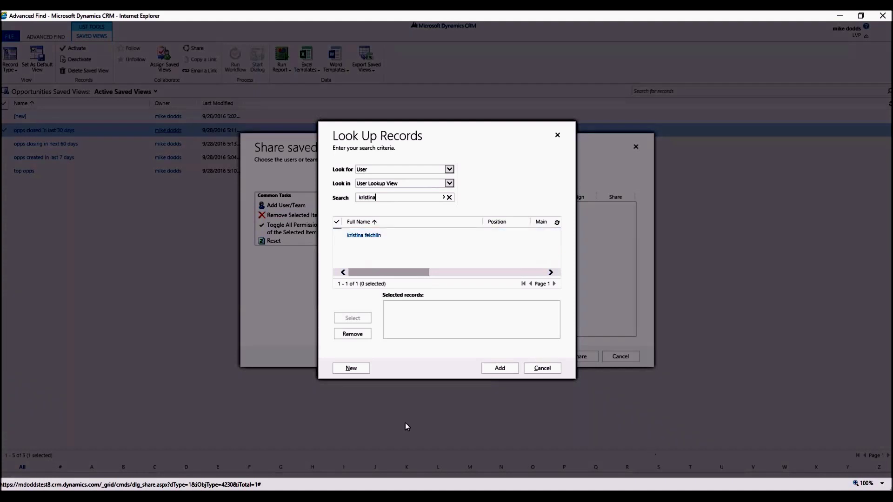
left_click(337, 235)
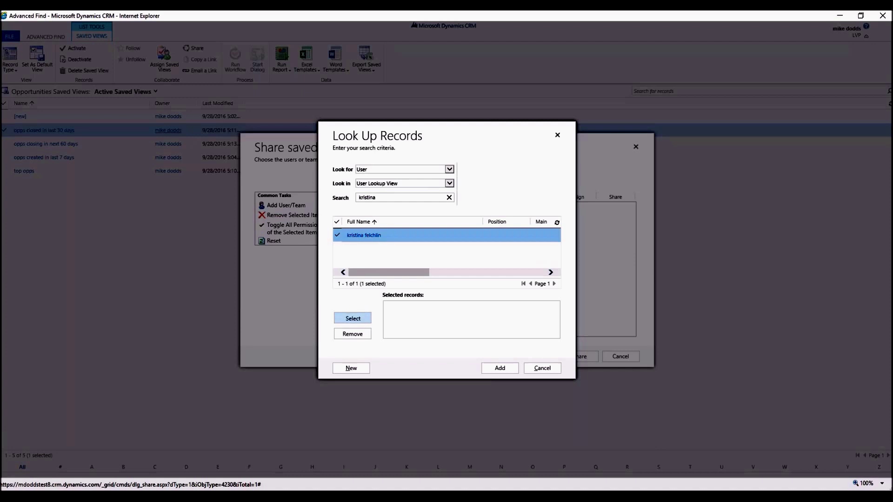
left_click(352, 318)
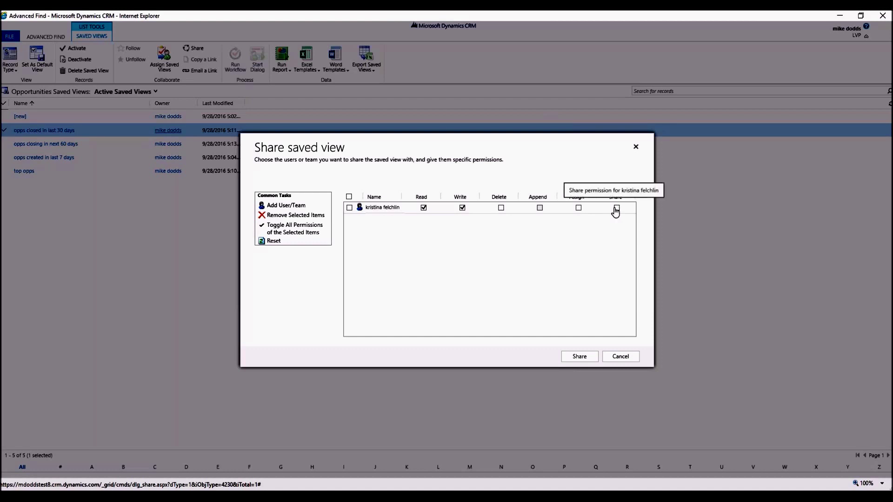
Give the user Share permission alongside Read and Write and confirm sharing the view.
left_click(616, 208)
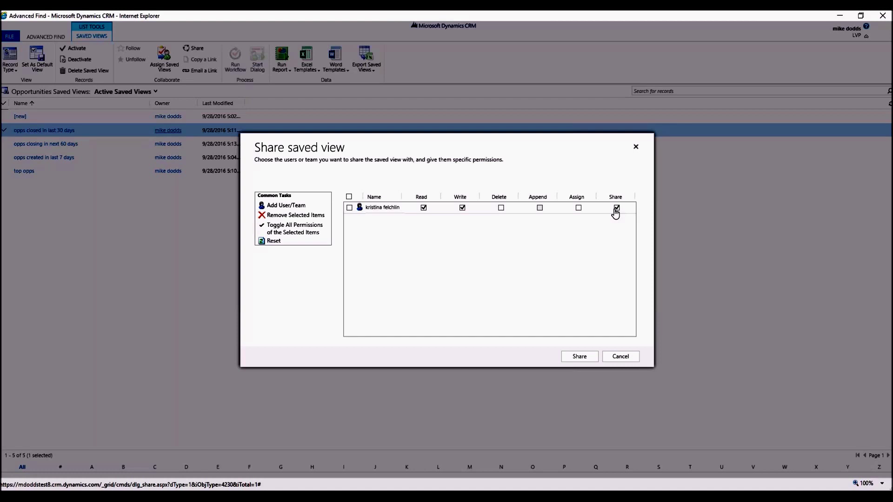
left_click(579, 357)
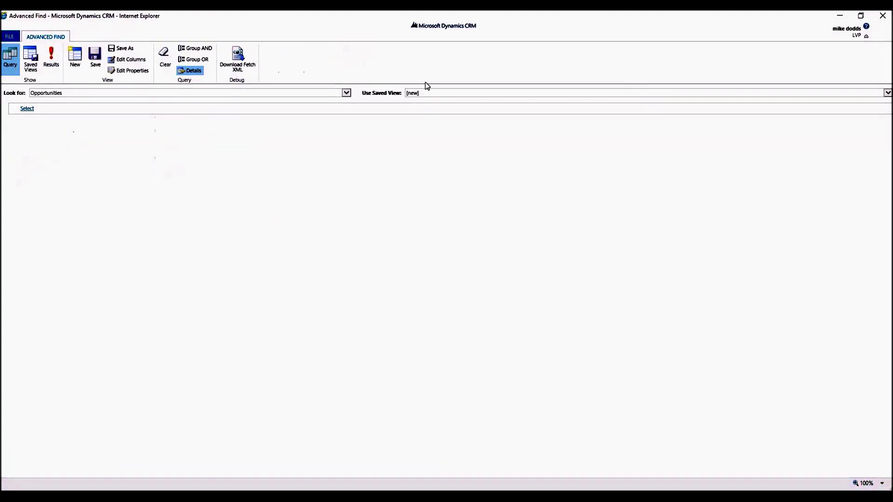
Close Advanced Find and go to Sales > Opportunities to show the 48 open opportunities.
left_click(429, 92)
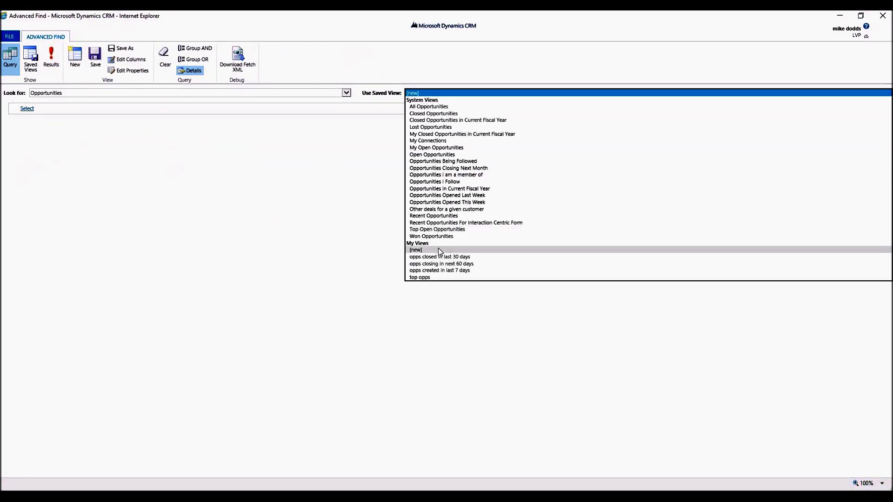
left_click(366, 257)
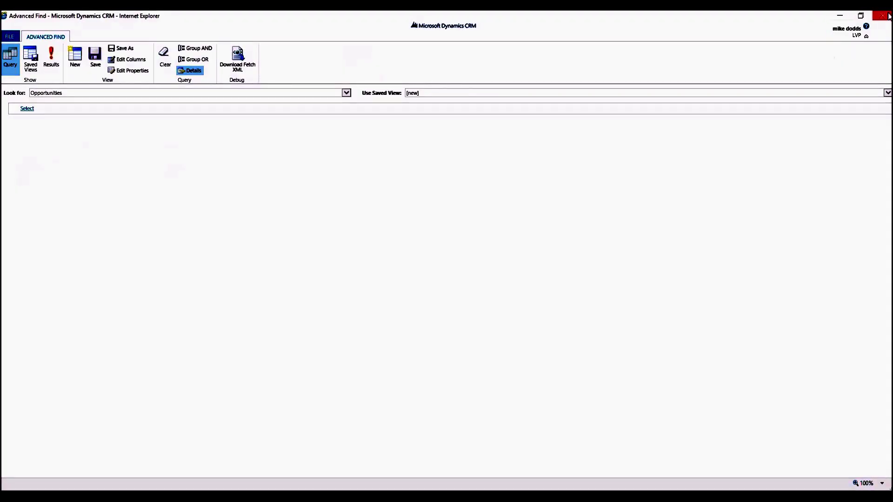
left_click(884, 17)
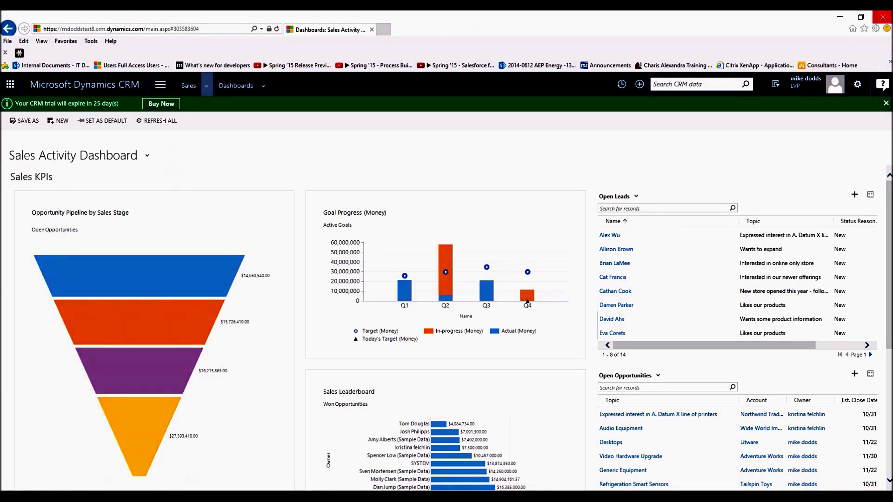
left_click(206, 86)
left_click(218, 146)
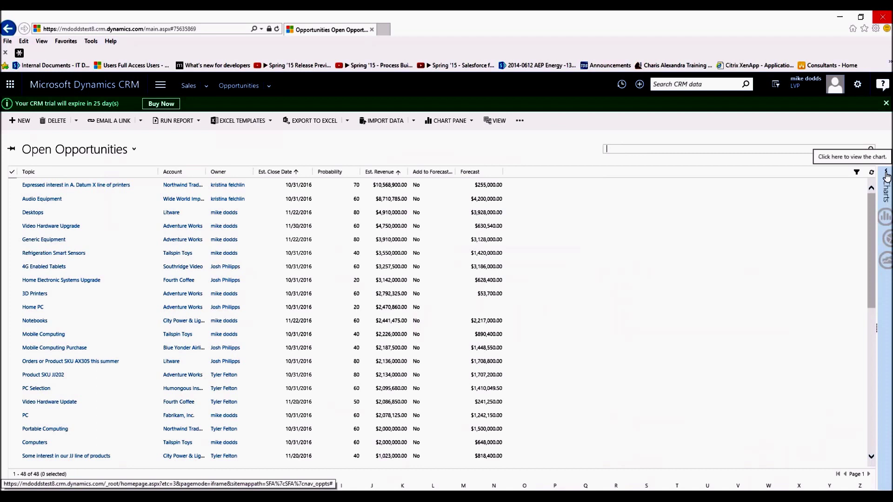
Show the Actual Revenue by Owner chart in the chart pane and open its Share dialog.
left_click(886, 179)
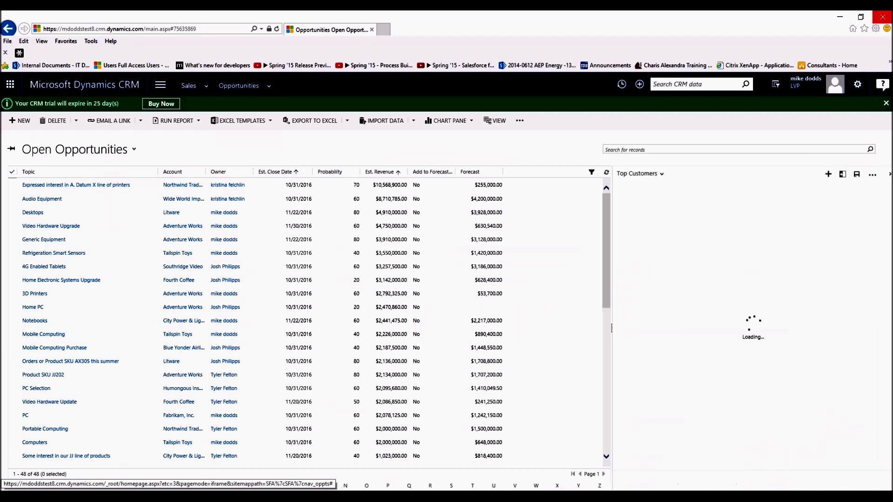
left_click(660, 175)
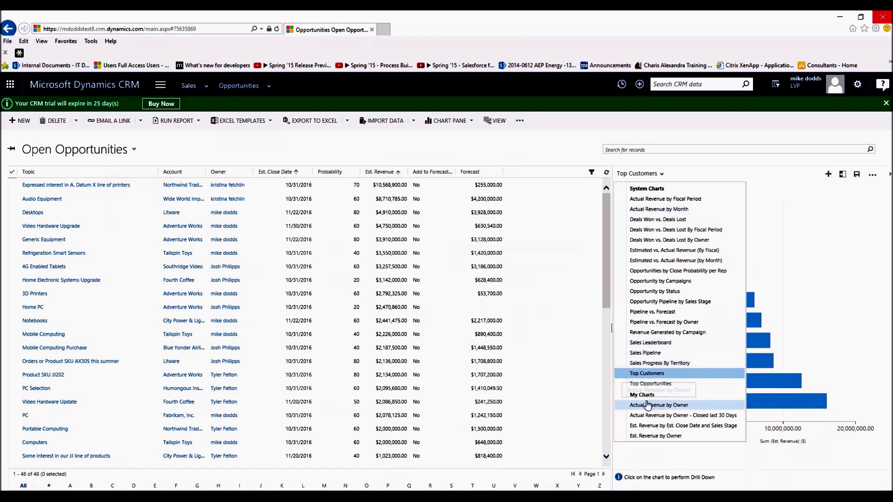
left_click(648, 406)
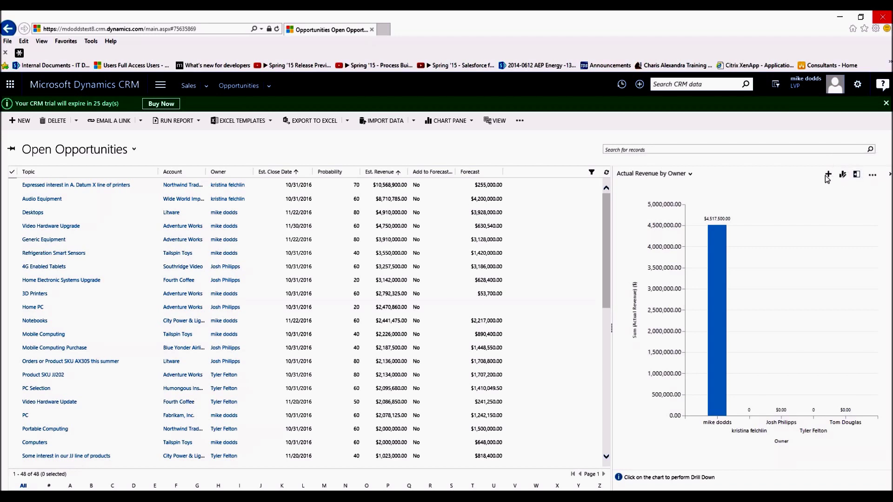
left_click(874, 179)
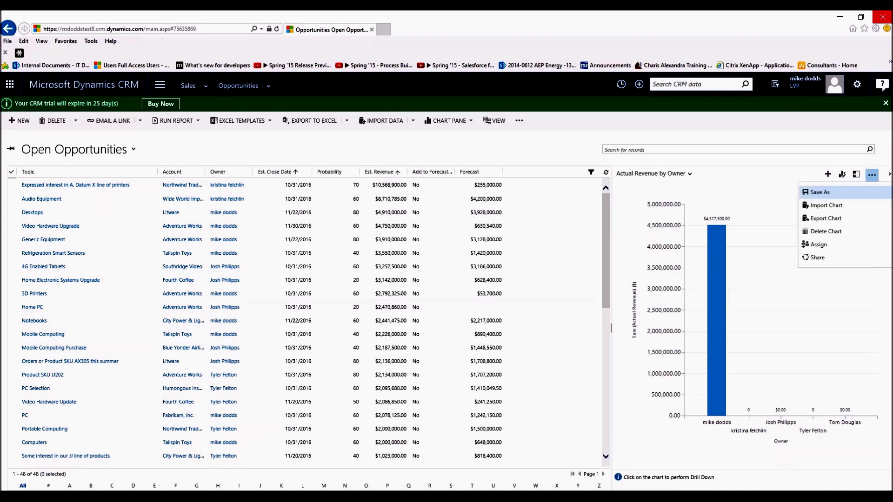
left_click(832, 257)
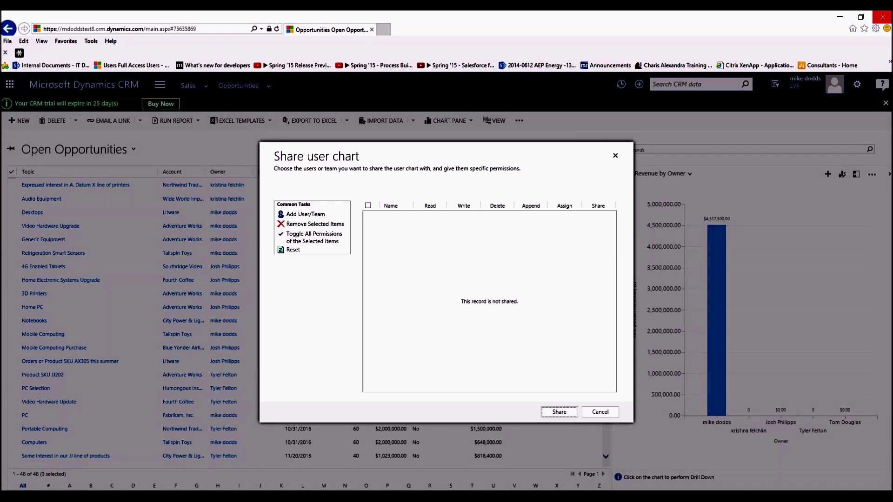
Cancel the Share user chart dialog without sharing, then bring up the Sales area sections.
left_click(605, 411)
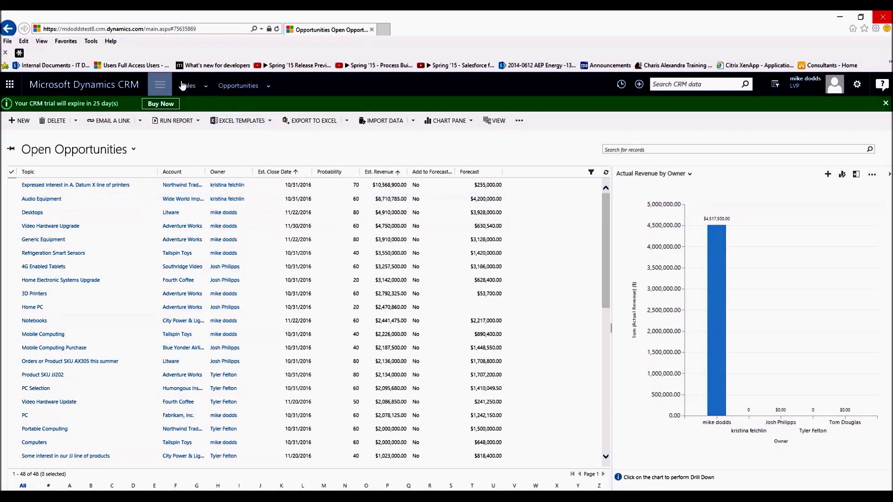
left_click(205, 88)
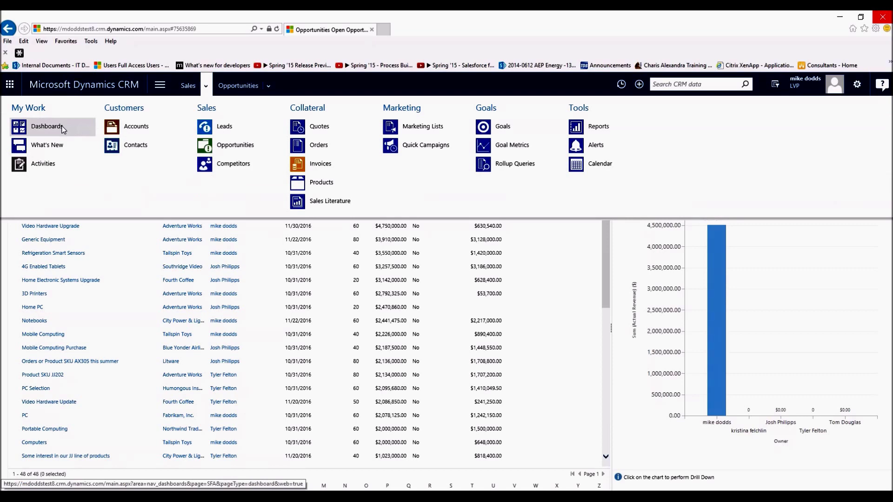
Go to Sales Dashboards and switch to the personal Demo Dashboard under My Dashboards.
left_click(46, 126)
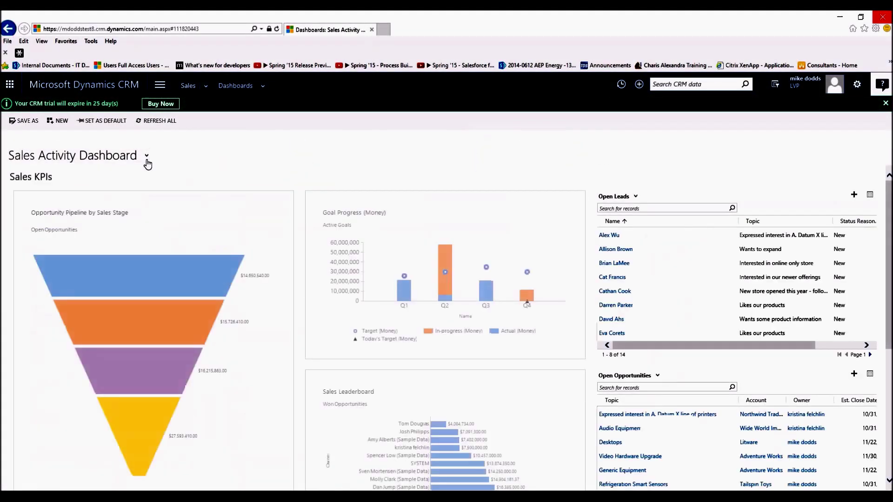
left_click(146, 157)
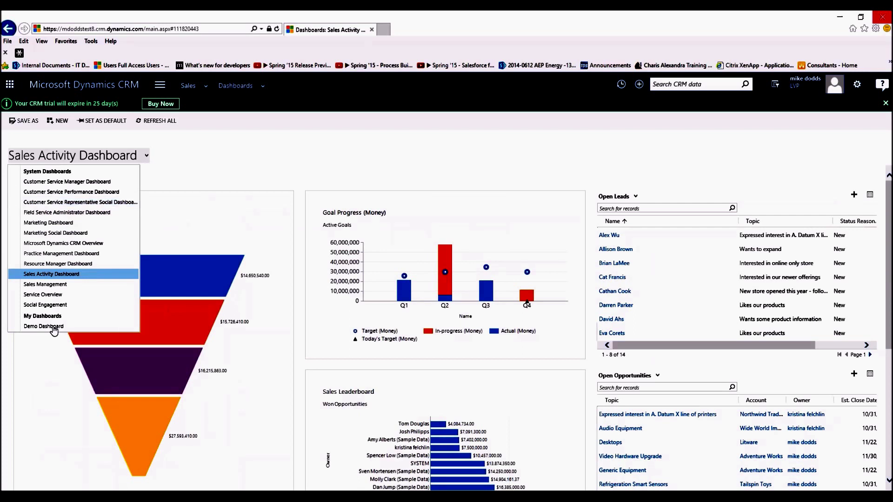
left_click(50, 327)
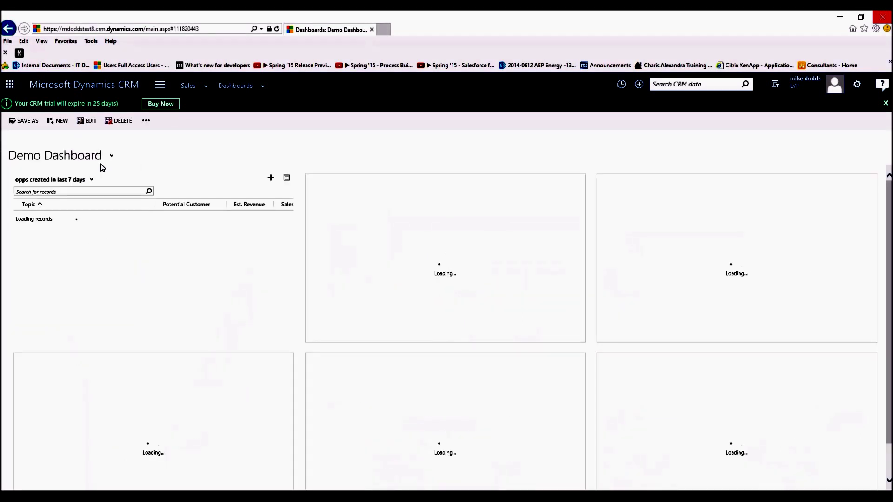
left_click(145, 121)
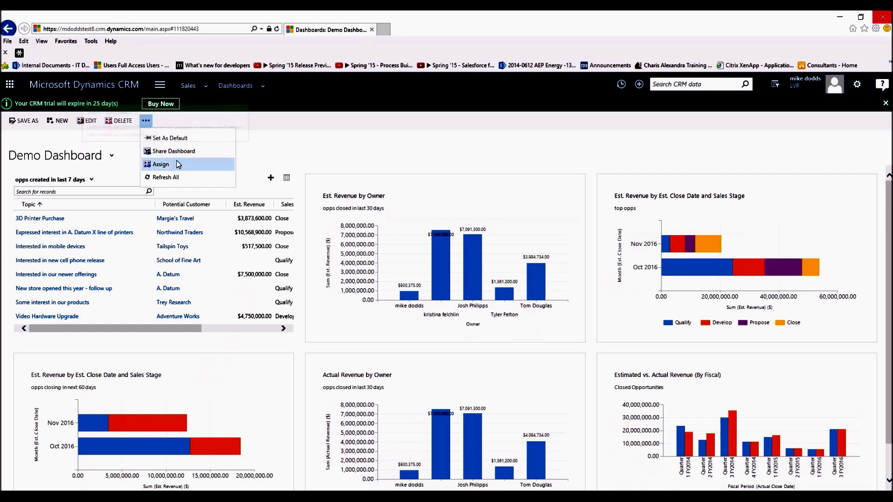
left_click(361, 149)
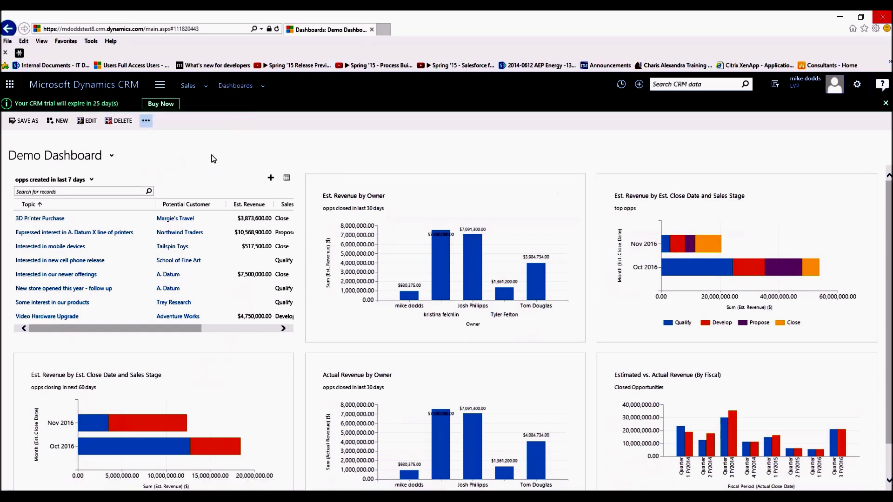
Open Share Dashboard for the Demo Dashboard, then cancel the dialog without sharing.
left_click(145, 121)
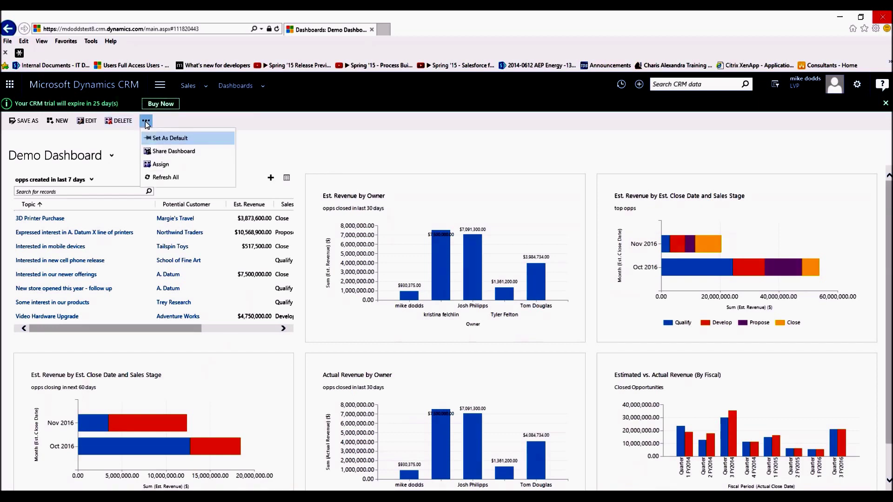
left_click(164, 151)
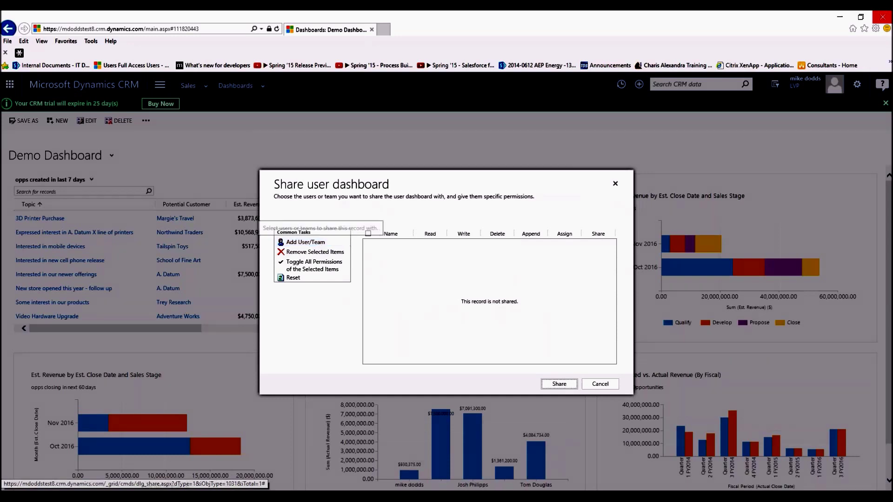
left_click(600, 384)
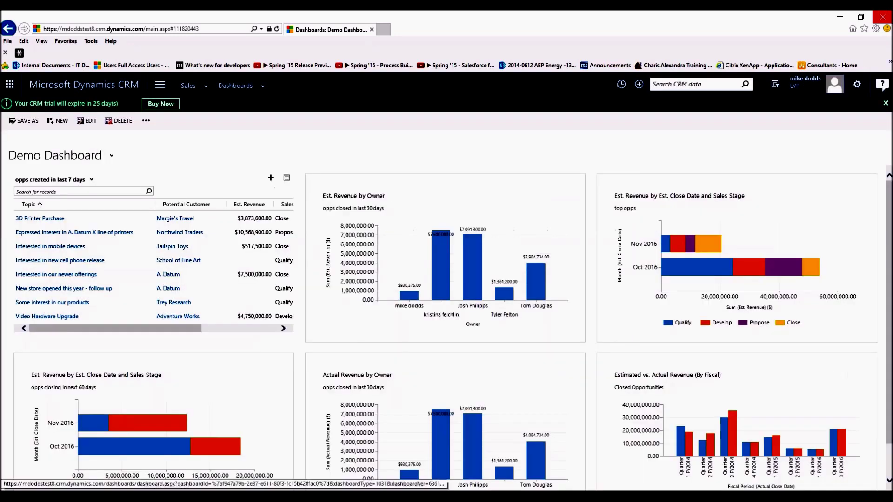
Open and close the dashboard list, staying on the Demo Dashboard.
left_click(112, 155)
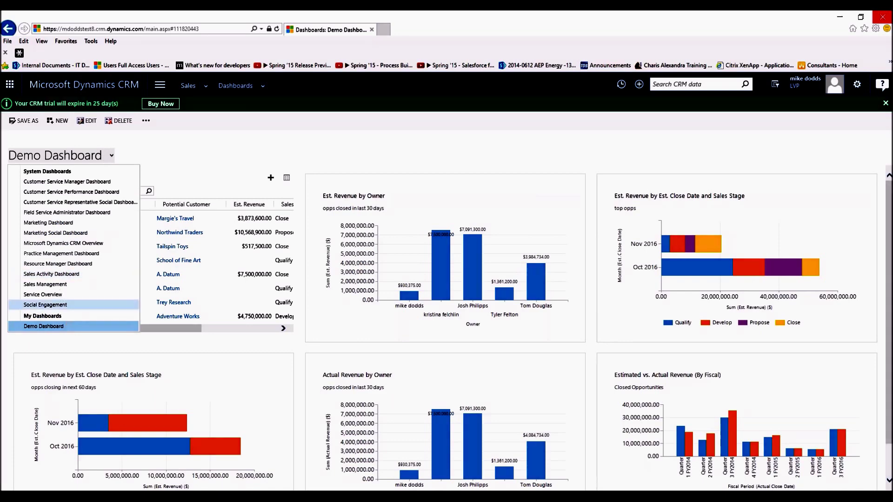
left_click(225, 154)
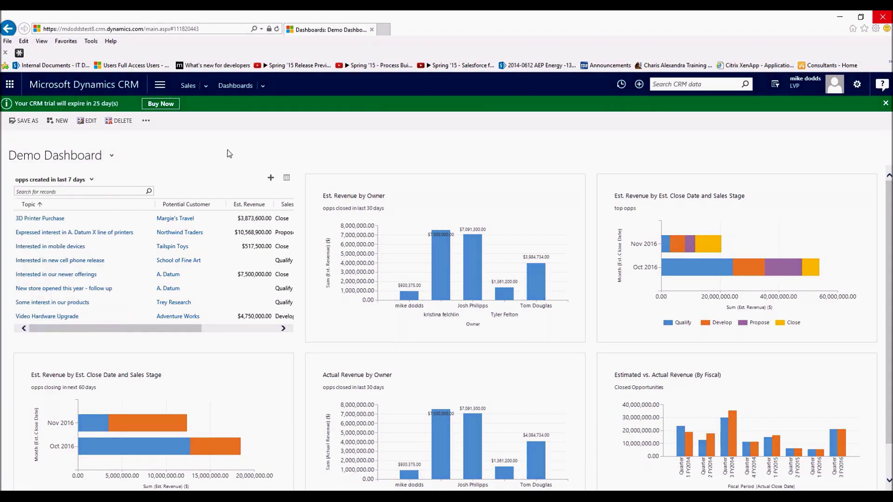